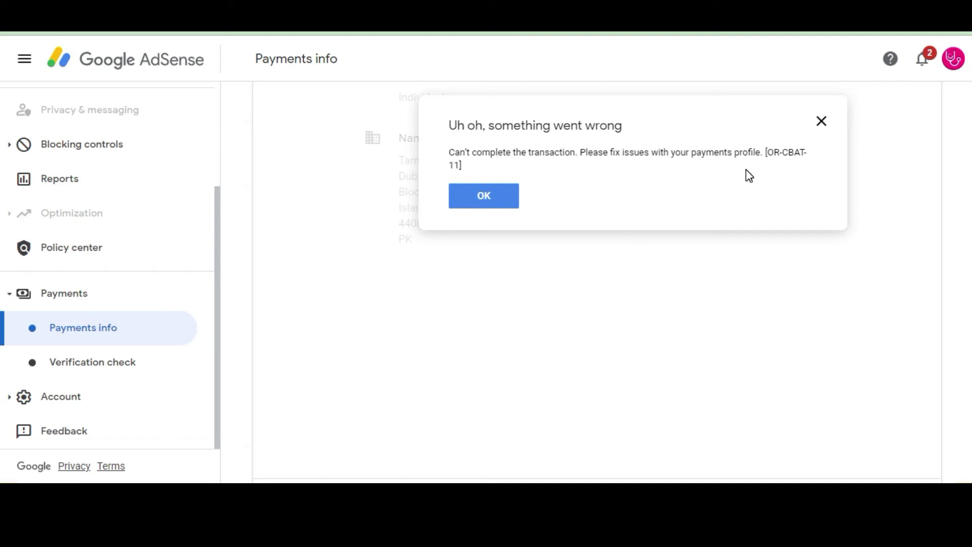
# Dismiss the AdSense payments-profile error, the tax information banner and the Ukraine monetization notice.
pyautogui.click(490, 194)
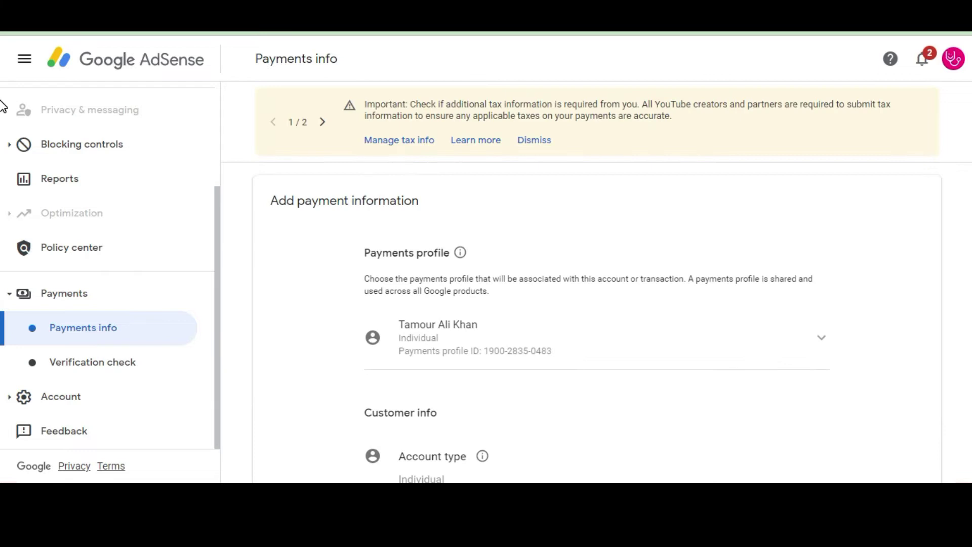
pyautogui.click(528, 138)
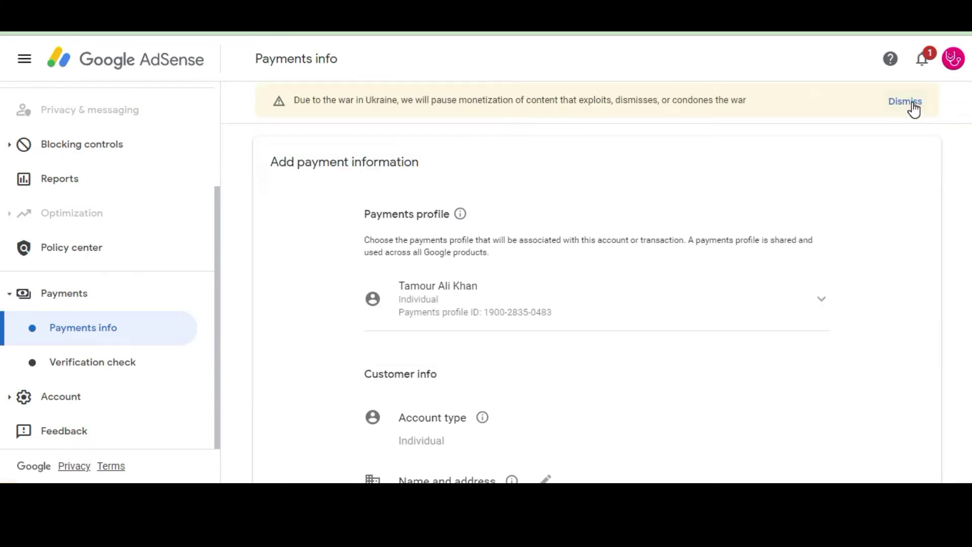
pyautogui.click(912, 104)
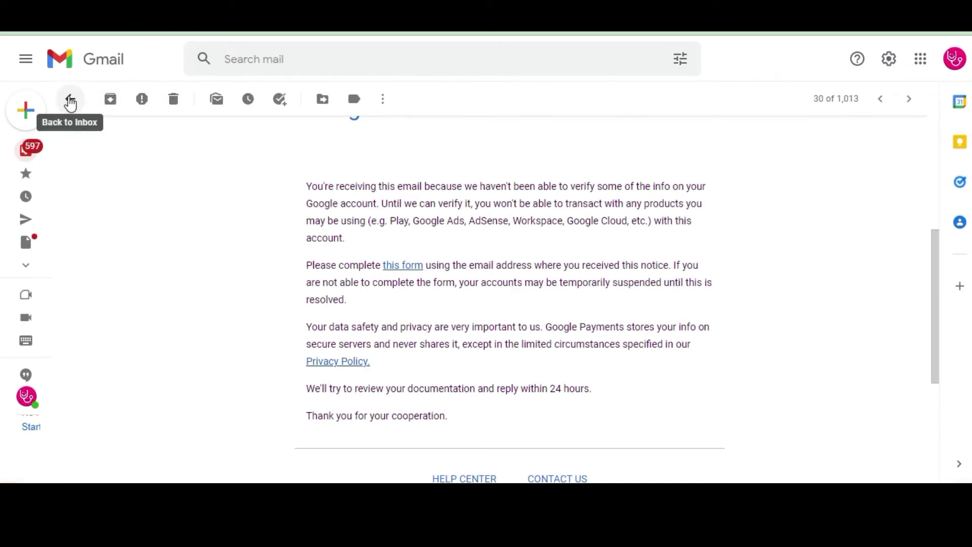
# Go back to the Gmail inbox and open the Google Payments account information email.
pyautogui.click(71, 100)
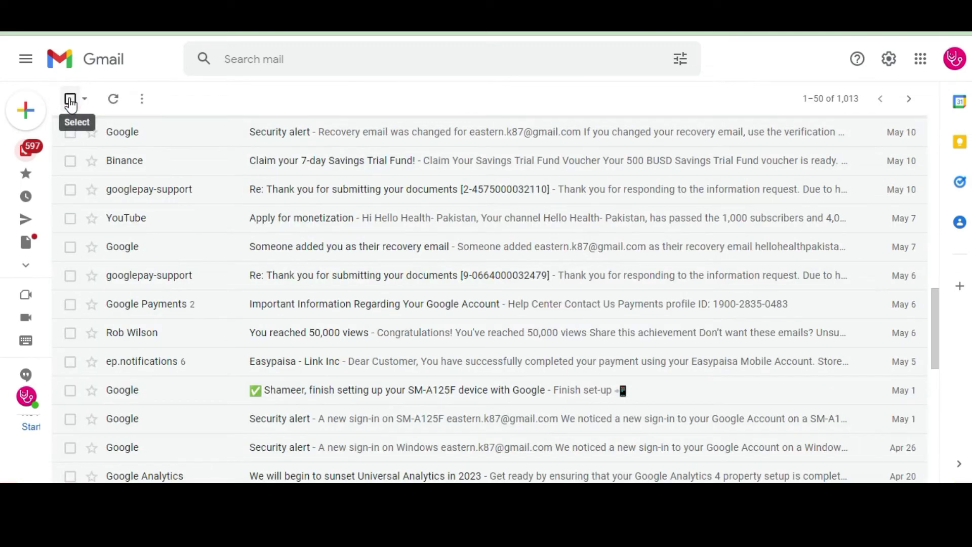
pyautogui.moveTo(516, 304)
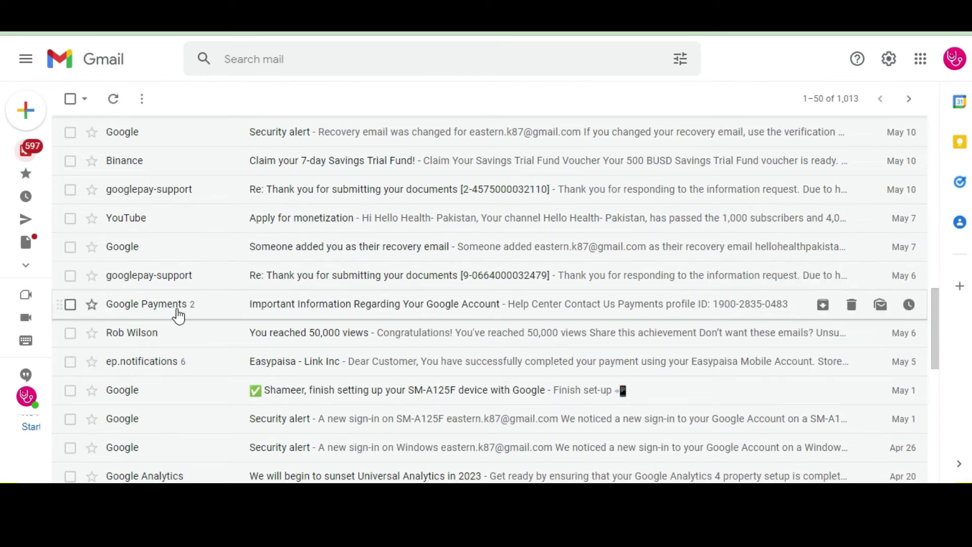
pyautogui.click(160, 303)
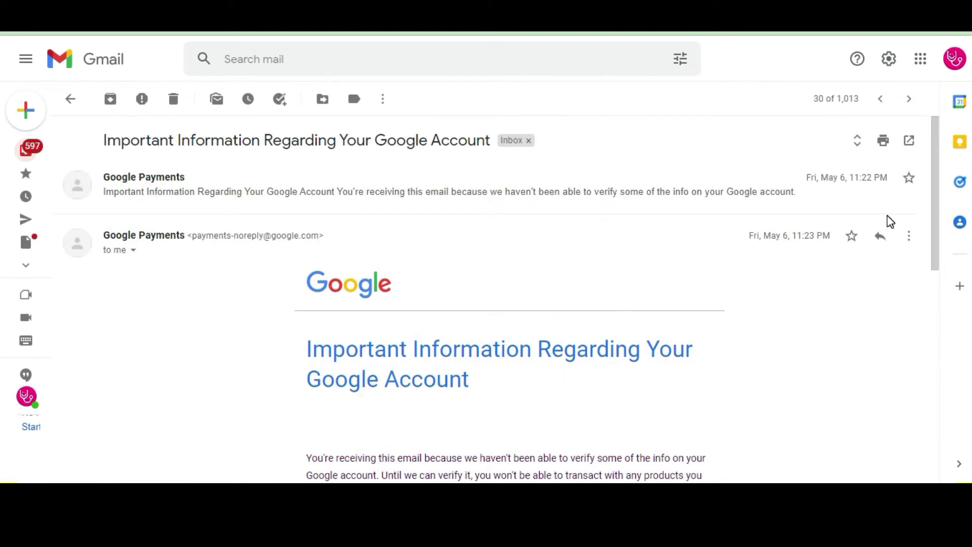
pyautogui.moveTo(933, 177); pyautogui.dragTo(934, 220)
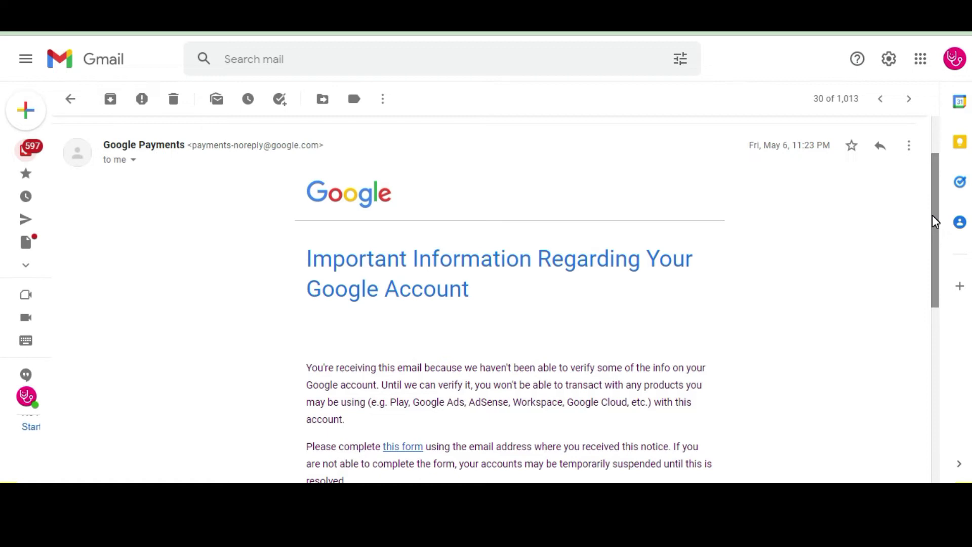
pyautogui.moveTo(934, 222); pyautogui.dragTo(933, 291)
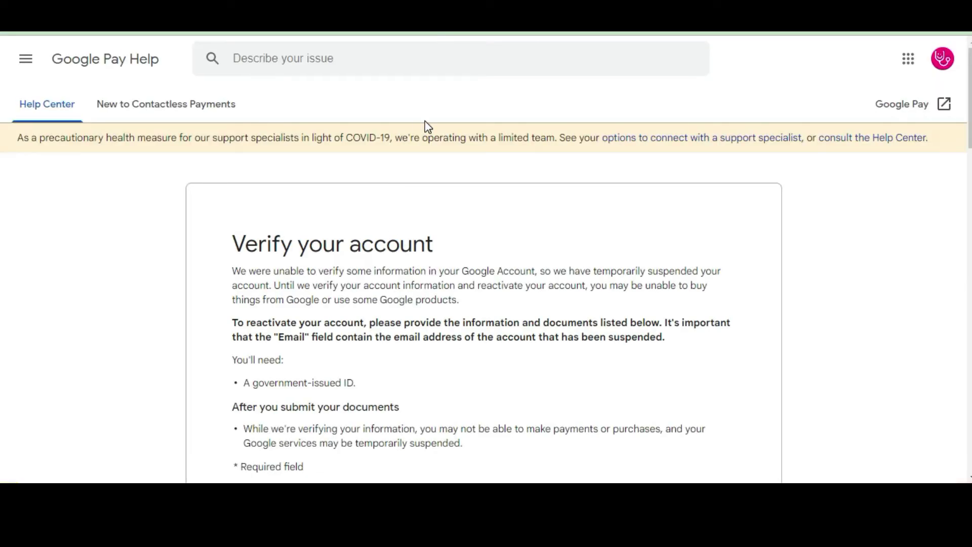
pyautogui.scroll(-2, 2, 136)
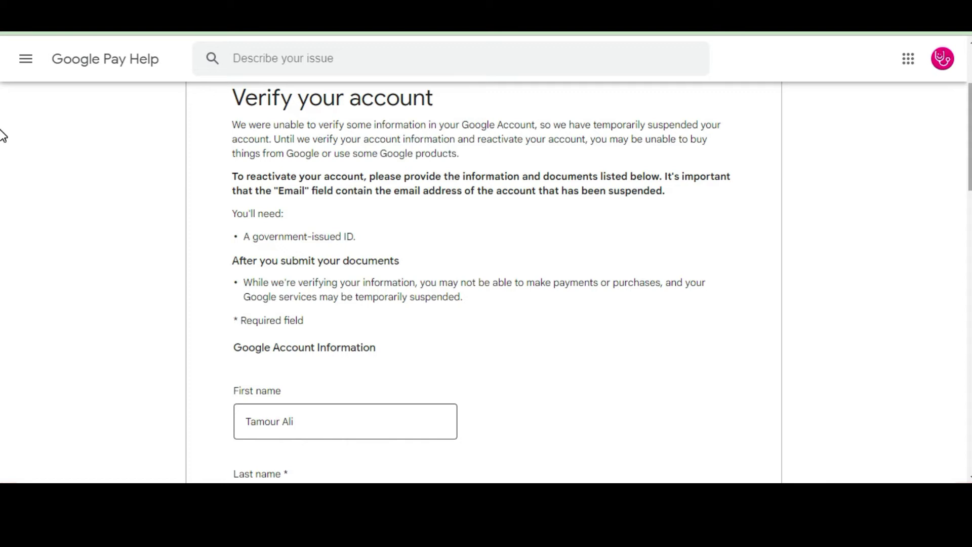
pyautogui.scroll(-3, 1, 137)
pyautogui.scroll(-2, 1, 198)
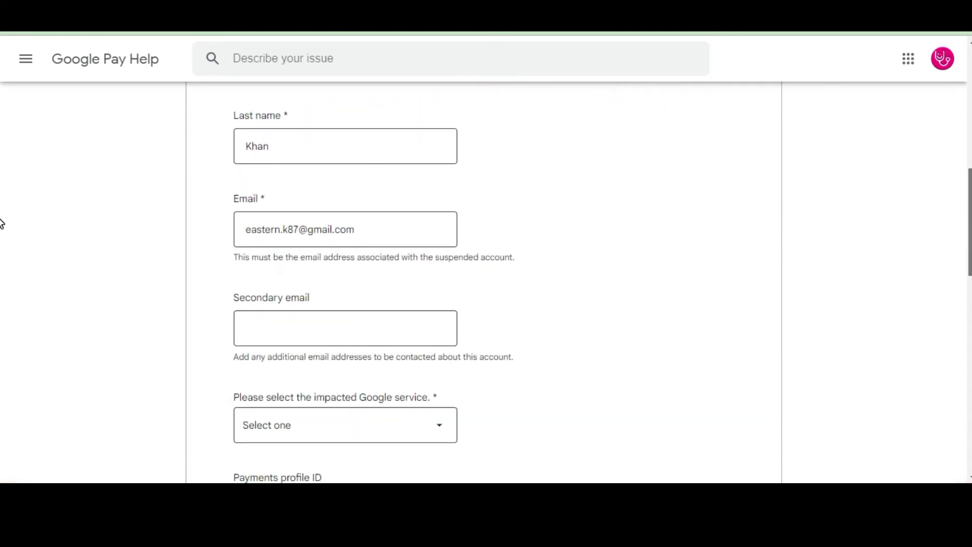
# Enter a secondary contact email address on the Verify your account form.
pyautogui.click(301, 328)
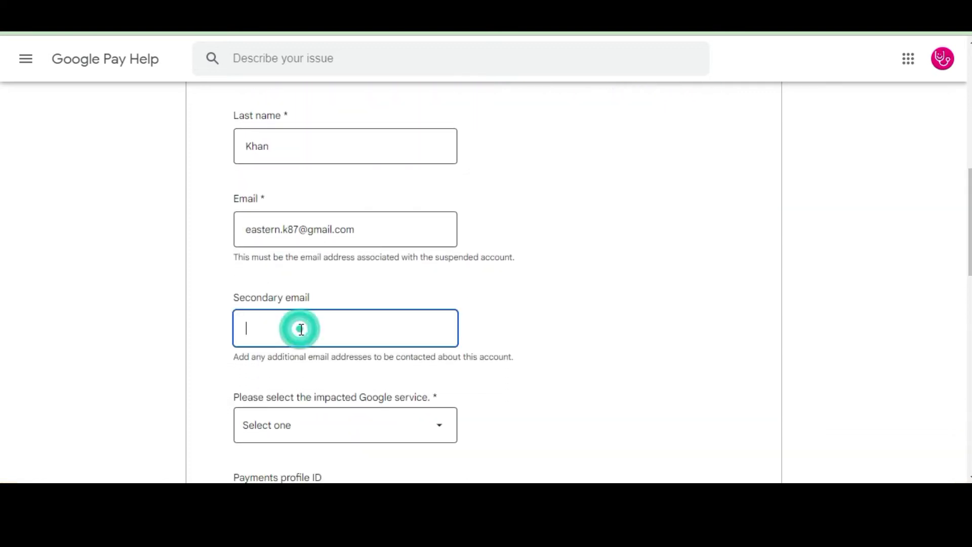
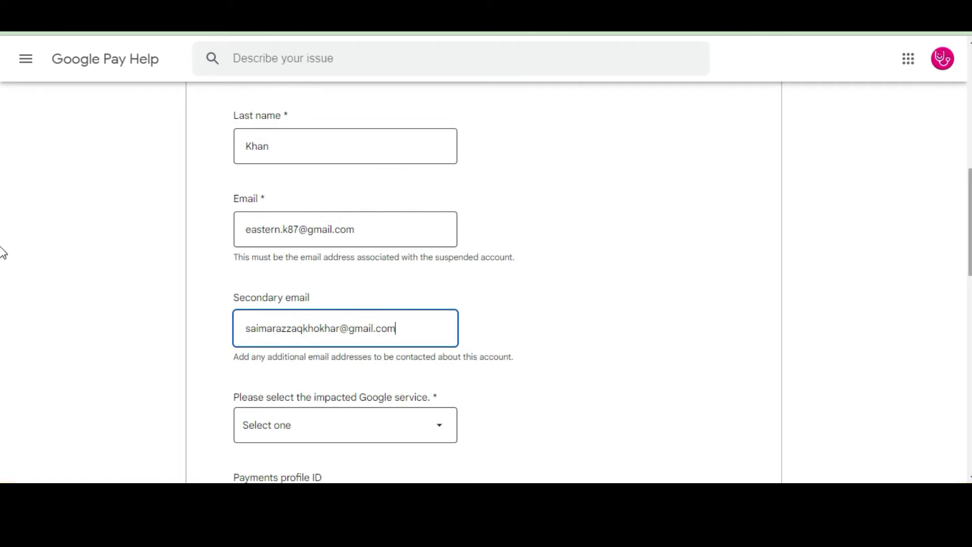
pyautogui.scroll(-1, 2, 283)
pyautogui.scroll(-1, 2, 283)
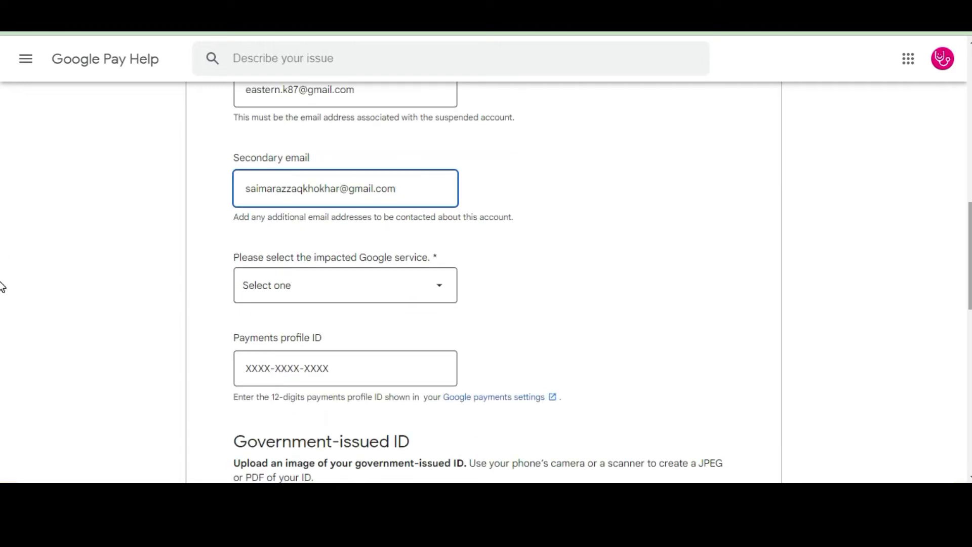
# Choose Adsense as the impacted Google service.
pyautogui.click(426, 294)
pyautogui.click(300, 429)
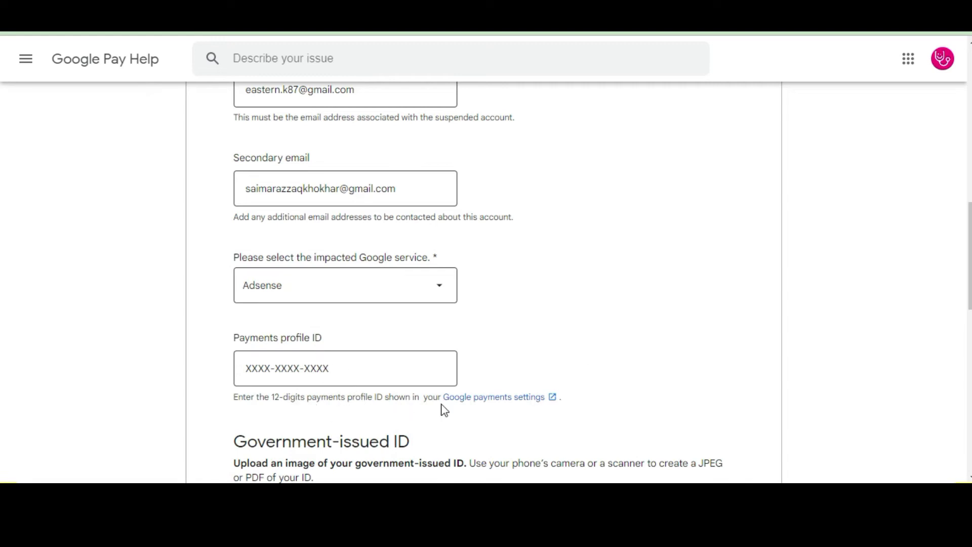
# Copy the payments profile ID from Google payments settings opened in a new tab.
pyautogui.rightClick(476, 398)
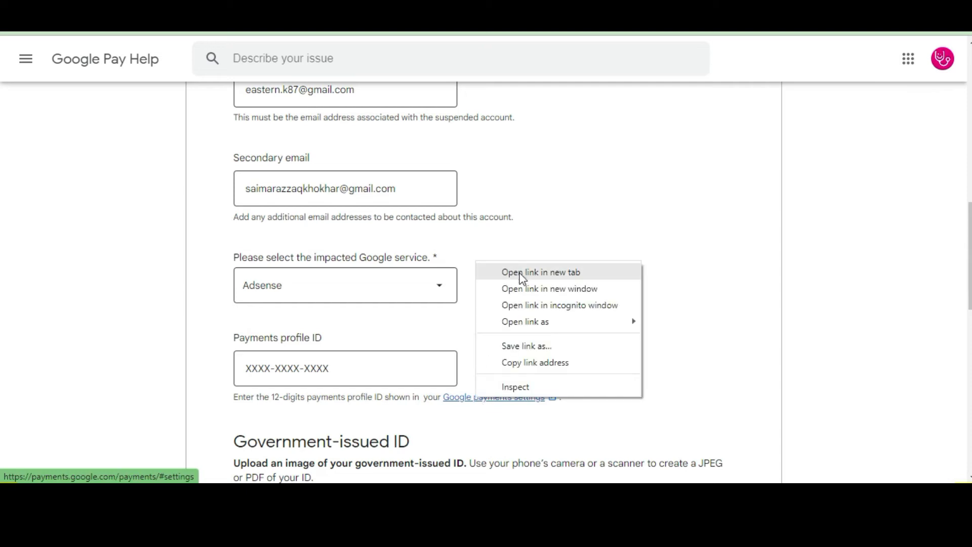
pyautogui.click(530, 273)
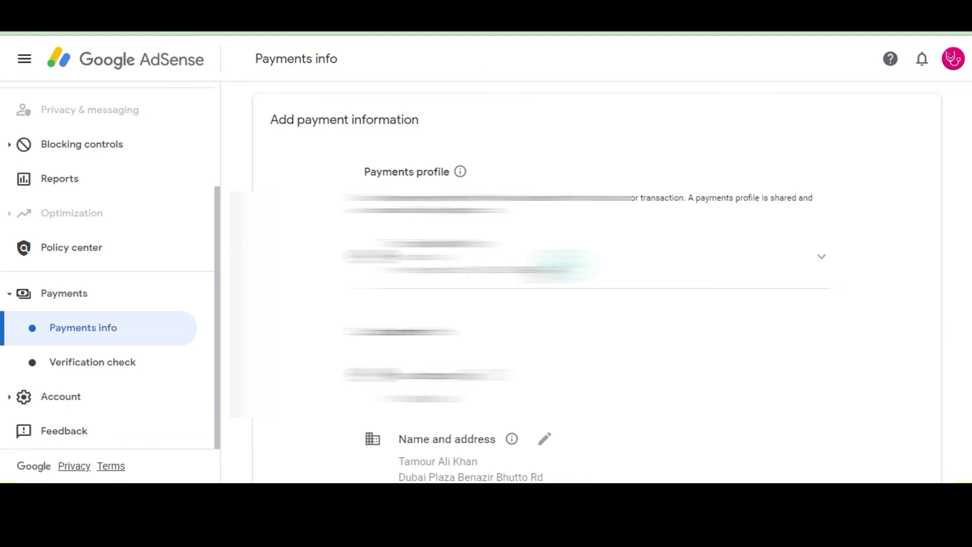
pyautogui.moveTo(486, 269); pyautogui.dragTo(574, 270)
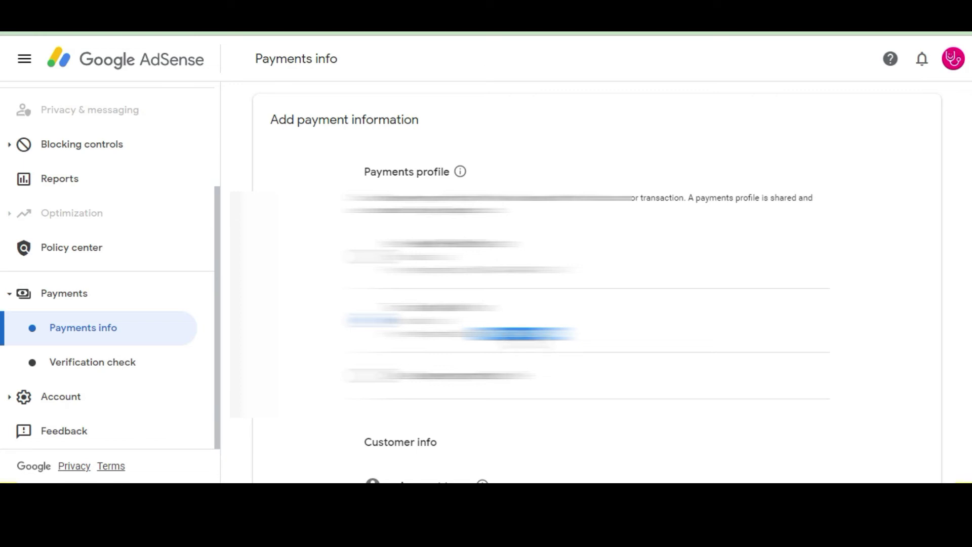
pyautogui.rightClick(504, 332)
pyautogui.click(547, 343)
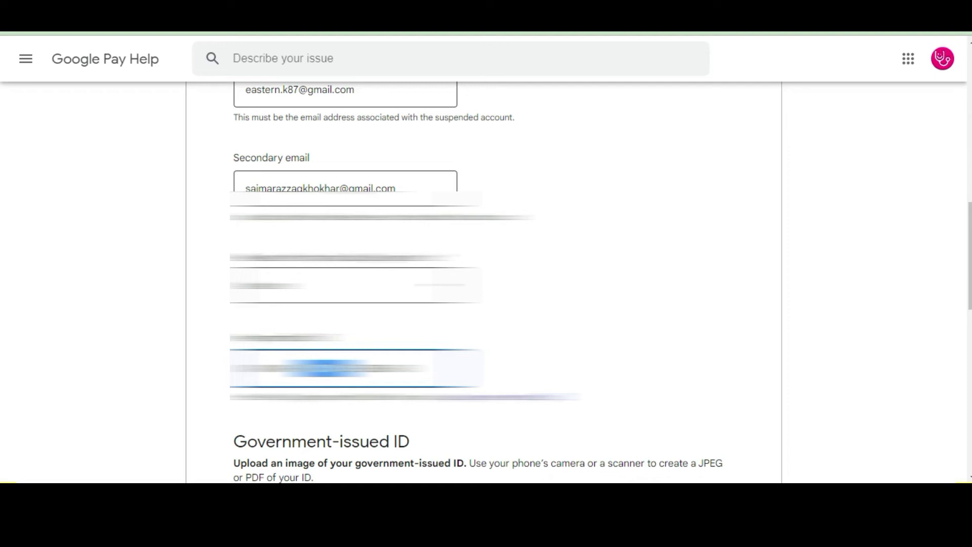
pyautogui.press('BackSpace')
pyautogui.press('BackSpace')
pyautogui.press('BackSpace')
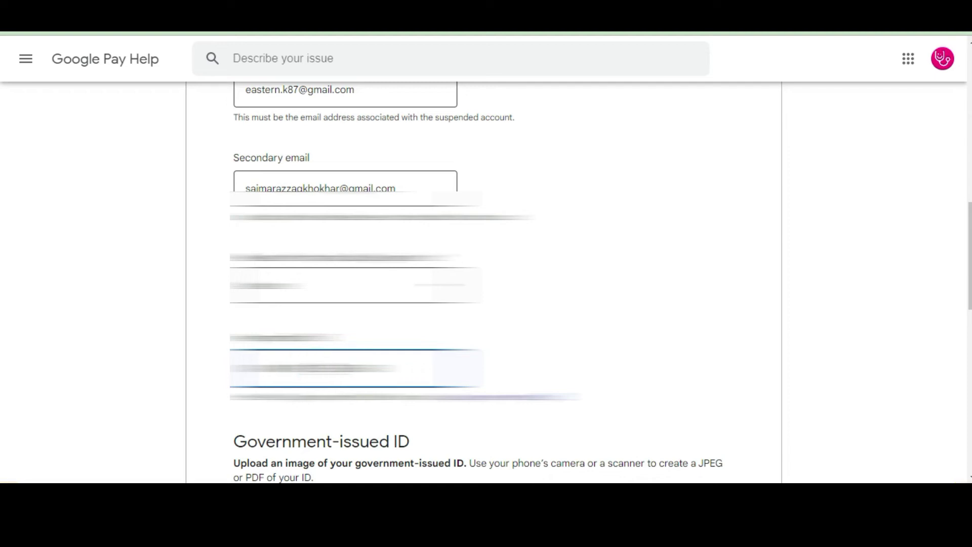
pyautogui.press('BackSpace')
pyautogui.press('BackSpace')
pyautogui.press('BackSpace')
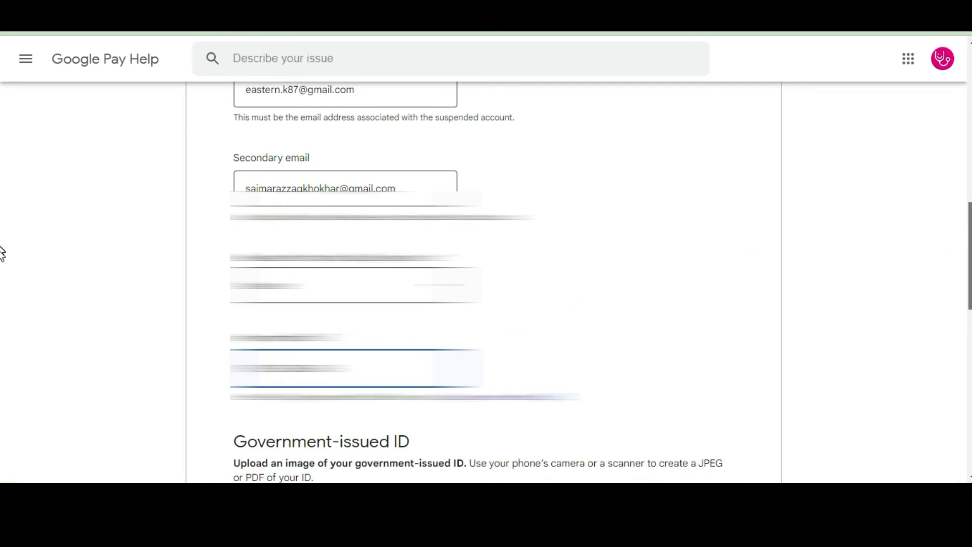
pyautogui.scroll(-3, 1, 273)
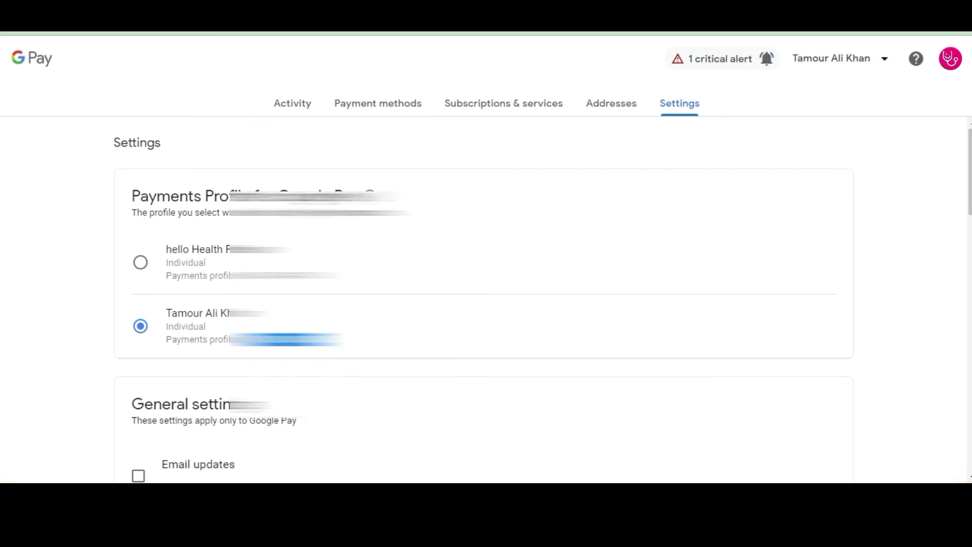
pyautogui.click(340, 107)
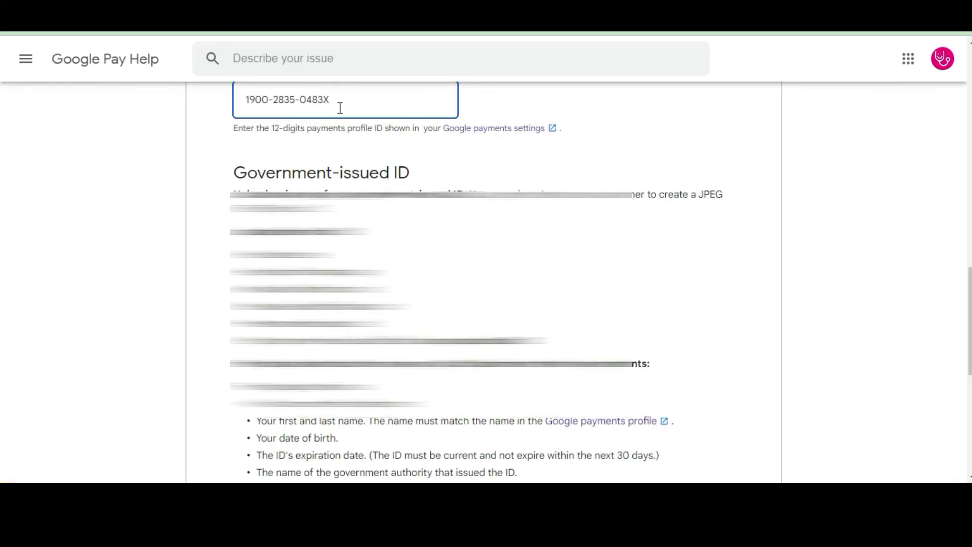
pyautogui.hotkey('ctrl', 'a')
pyautogui.hotkey('ctrl', 'v')
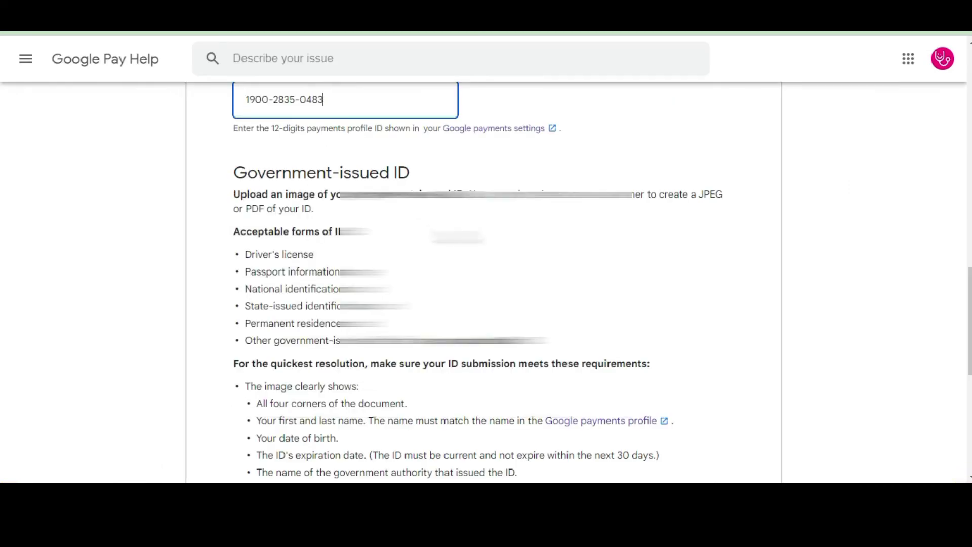
pyautogui.scroll(-4, 2, 307)
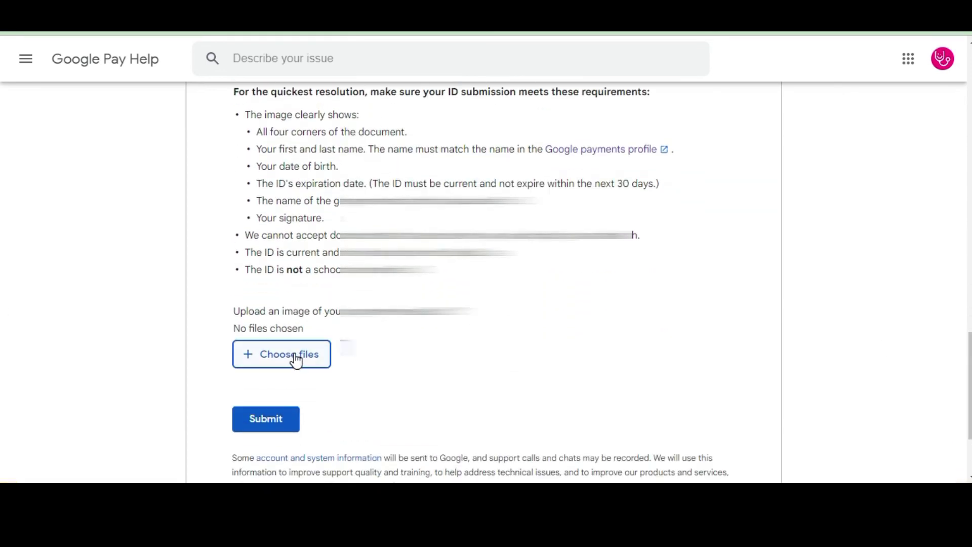
# Upload the two WhatsApp Image files as the government-issued ID.
pyautogui.click(295, 353)
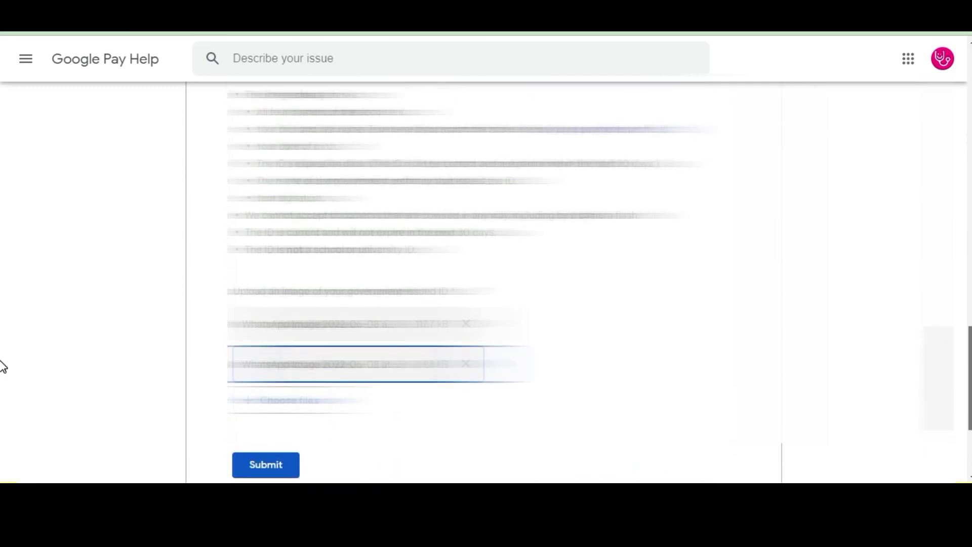
pyautogui.scroll(5, 1, 319)
pyautogui.scroll(-3, 0, 297)
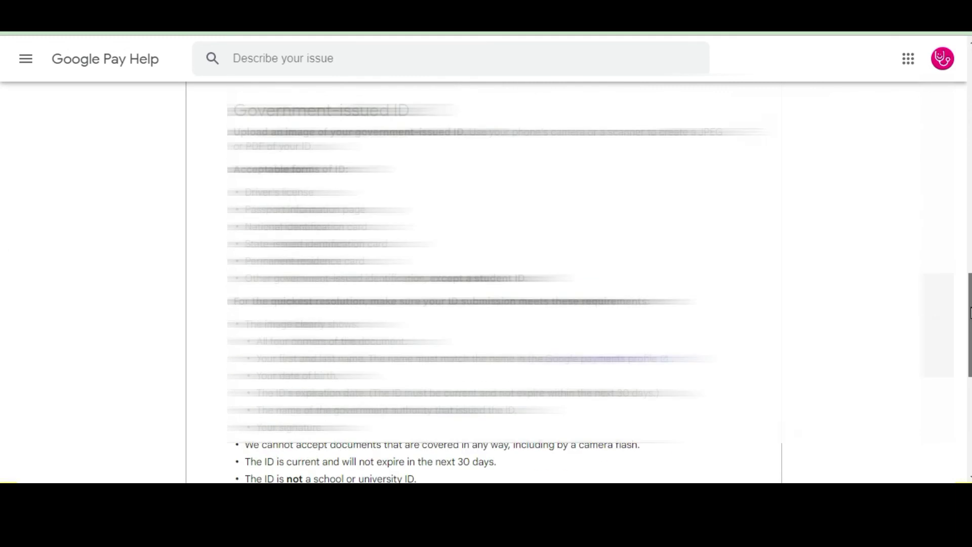
pyautogui.scroll(-2, 1, 319)
pyautogui.scroll(4, 1, 297)
pyautogui.scroll(-2, 3, 269)
pyautogui.scroll(-3, 430, 348)
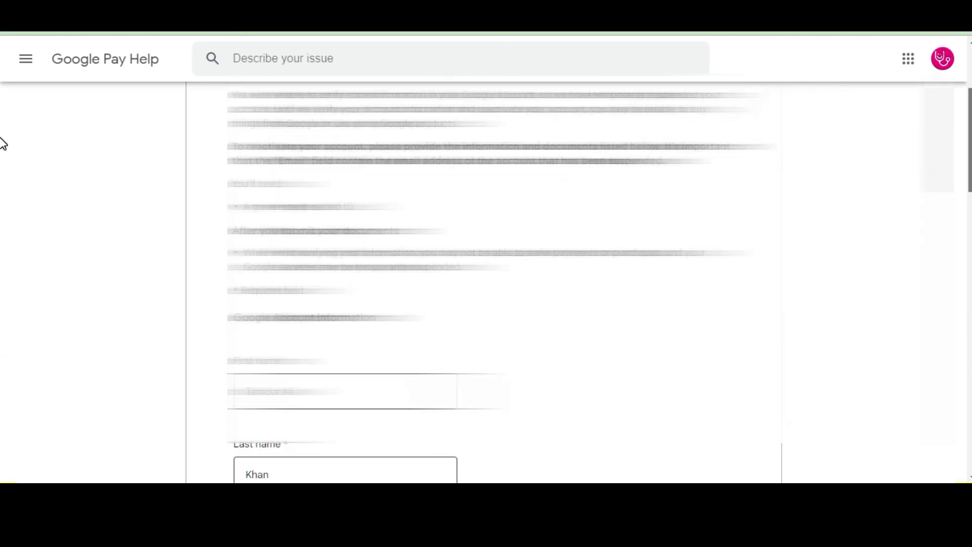
pyautogui.scroll(-1, 2, 159)
pyautogui.scroll(-1, 2, 175)
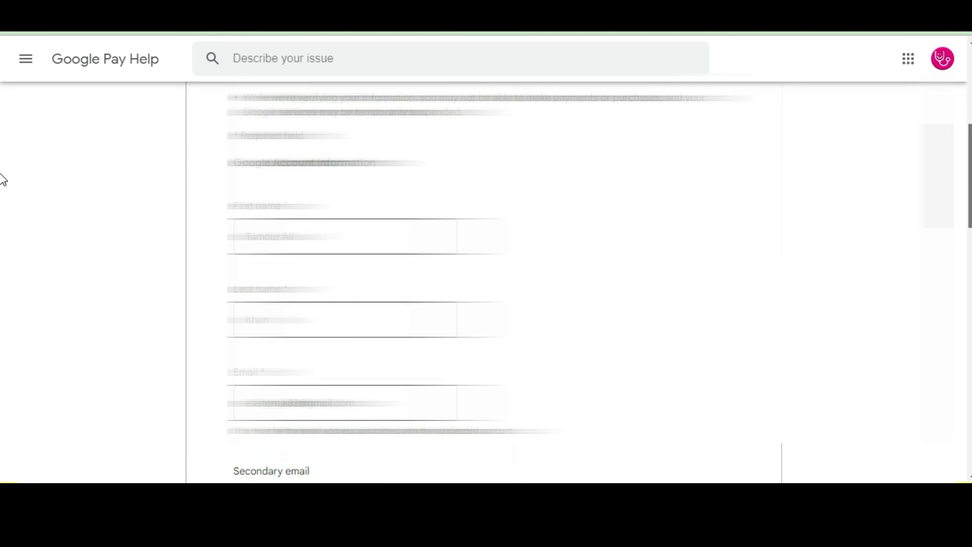
pyautogui.scroll(-1, 3, 191)
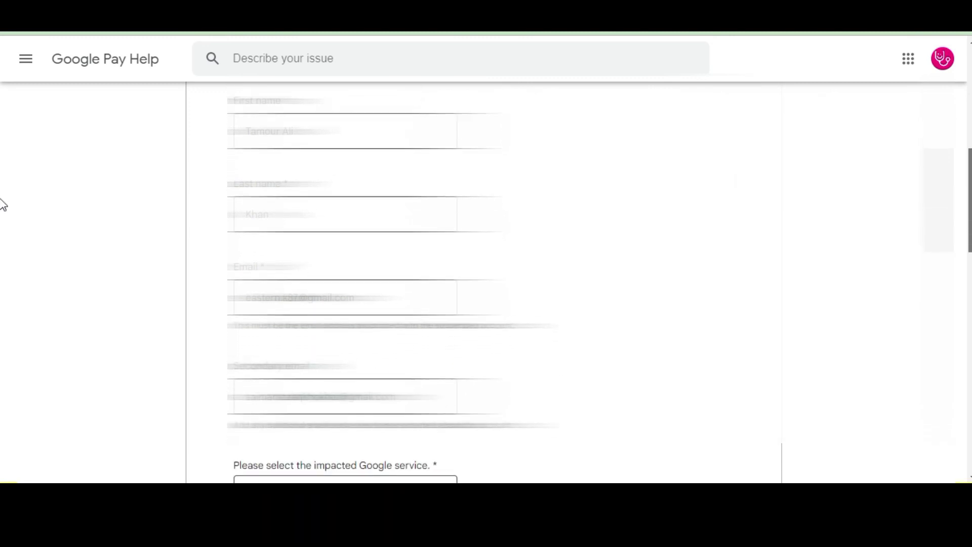
pyautogui.scroll(-1, 2, 209)
pyautogui.scroll(-1, 3, 221)
pyautogui.scroll(-1, 2, 243)
pyautogui.scroll(-2, 1, 266)
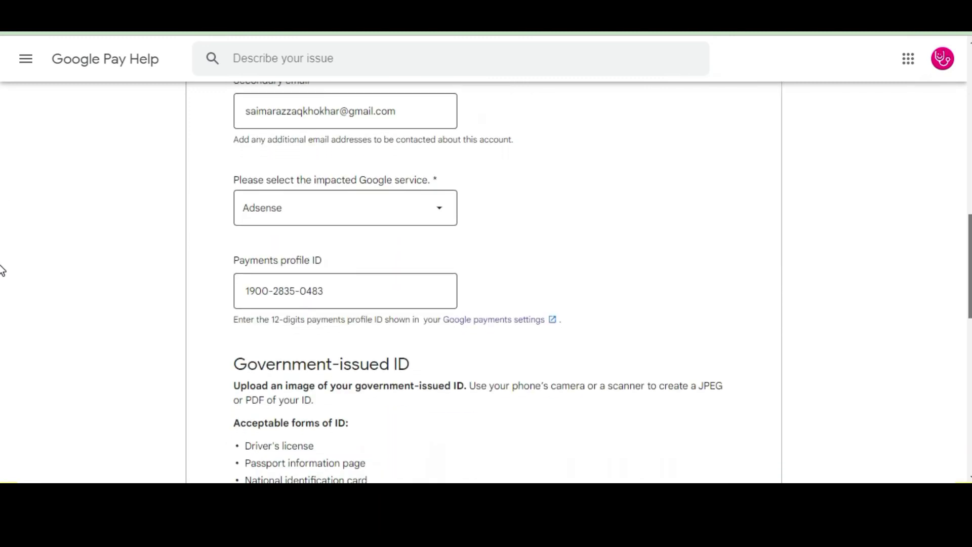
pyautogui.scroll(-5, 949, 311)
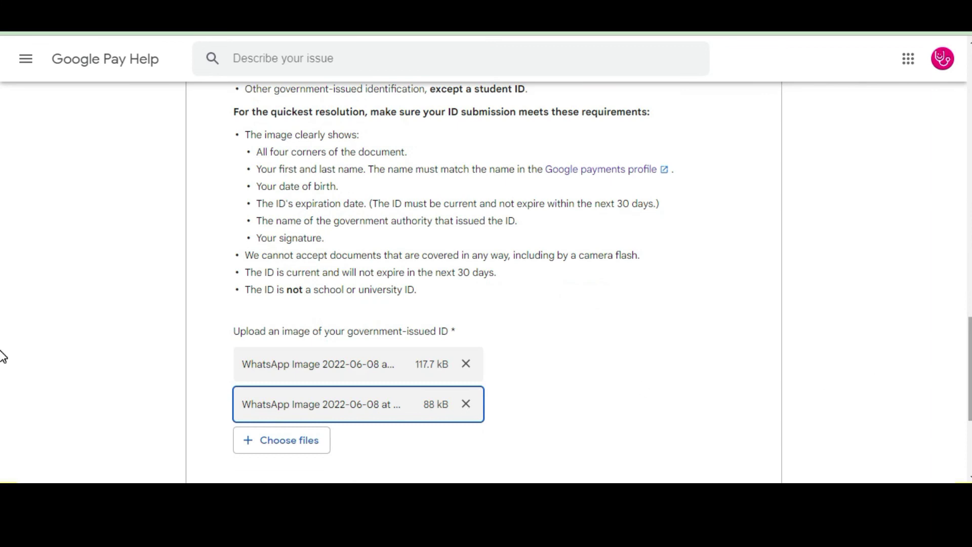
pyautogui.scroll(-3, 3, 380)
# Review the completed verification form and submit it.
pyautogui.click(270, 289)
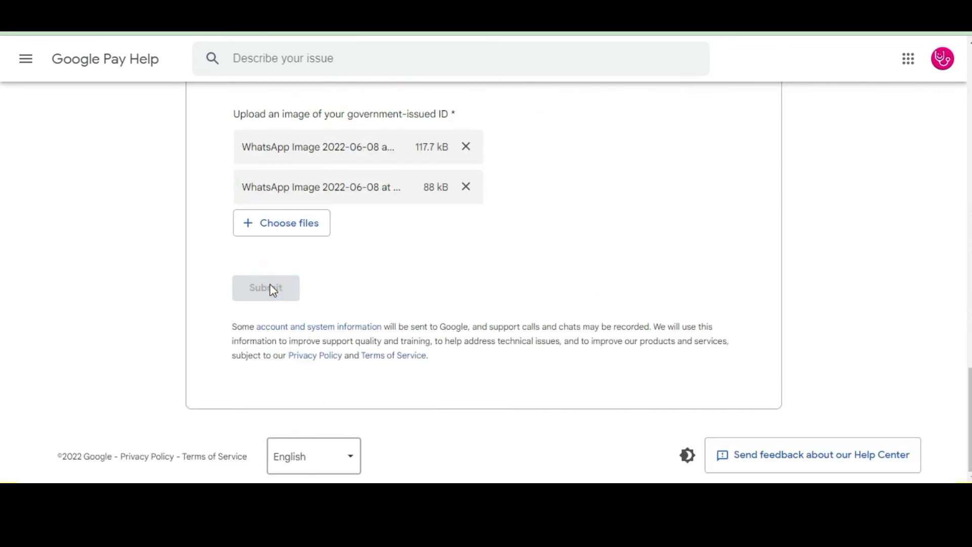